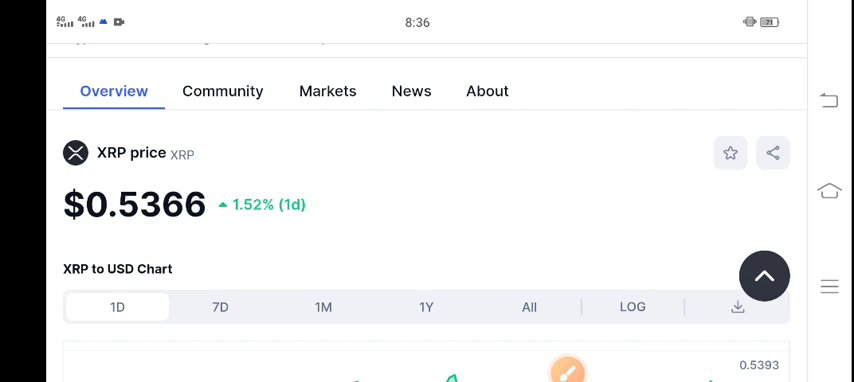
Step: Circle the 1.52% daily price change, clear it, then reopen the drawing tools
{"action": "left_click", "coordinate": [568, 370]}
{"action": "left_click_drag", "start_coordinate": [325, 185], "coordinate": [318, 210]}
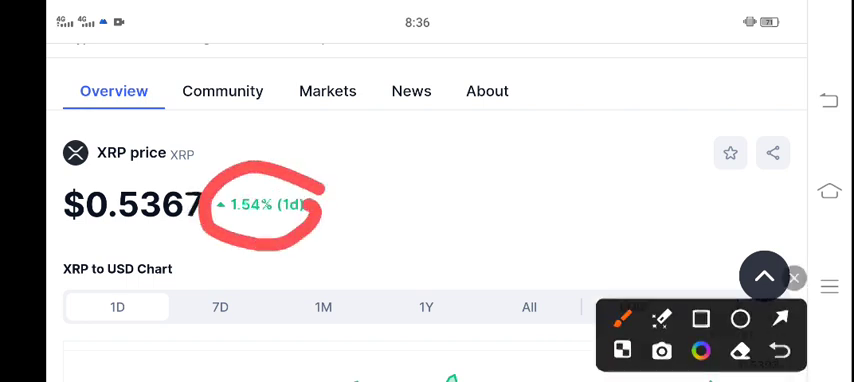
{"action": "left_click", "coordinate": [794, 277]}
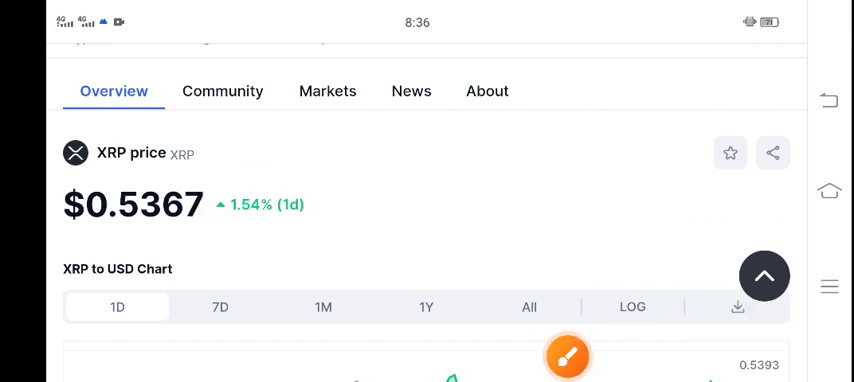
{"action": "scroll", "coordinate": [400, 250], "scroll_direction": "down", "scroll_amount": 3}
{"action": "scroll", "coordinate": [400, 250], "scroll_direction": "up", "scroll_amount": 1}
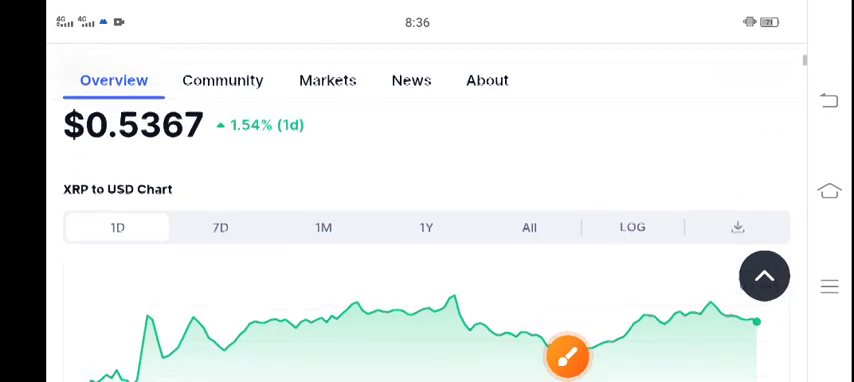
{"action": "scroll", "coordinate": [400, 250], "scroll_direction": "down", "scroll_amount": 2}
{"action": "left_click", "coordinate": [568, 355]}
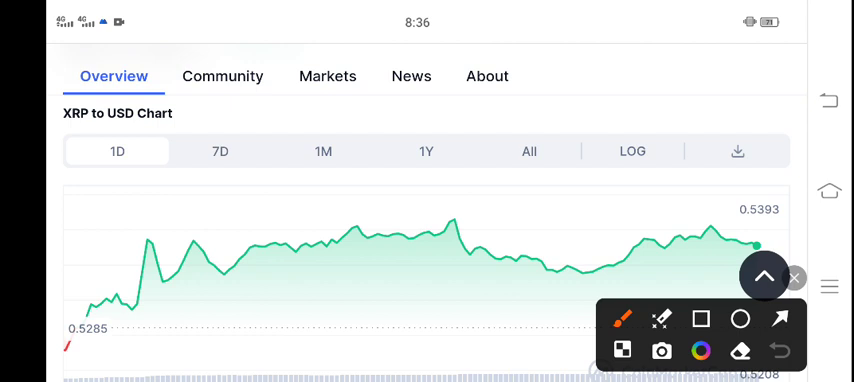
Step: Draw a red mark pointing down at the XRP chart, then clear it and close the tools
{"action": "left_click_drag", "start_coordinate": [214, 100], "coordinate": [210, 212]}
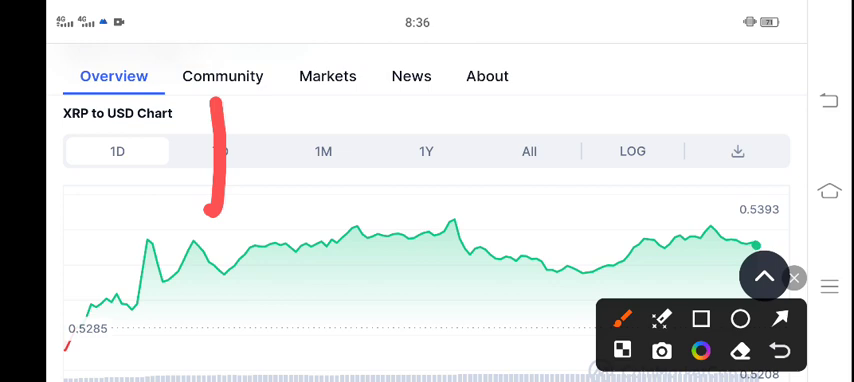
{"action": "left_click", "coordinate": [795, 277]}
{"action": "scroll", "coordinate": [400, 250], "scroll_direction": "down", "scroll_amount": 5}
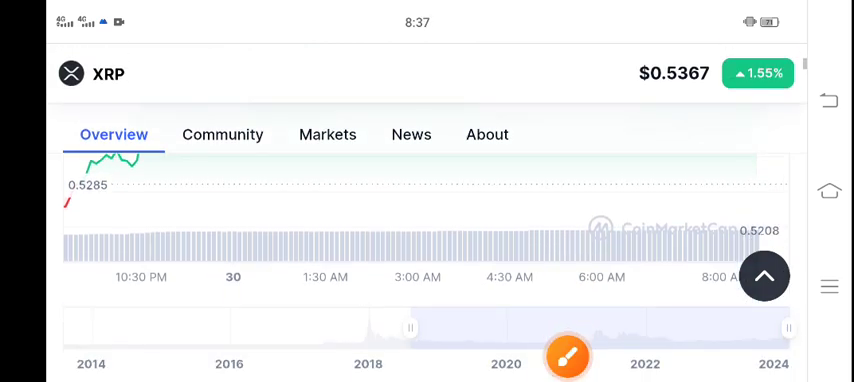
{"action": "scroll", "coordinate": [400, 250], "scroll_direction": "down", "scroll_amount": 5}
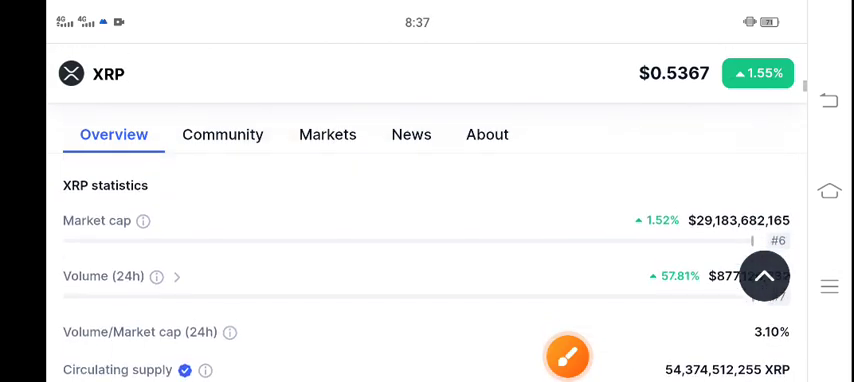
Step: Temporarily circle the 57.81% volume change, then clear it and close the tools
{"action": "left_click", "coordinate": [567, 355]}
{"action": "left_click_drag", "start_coordinate": [730, 245], "coordinate": [735, 280]}
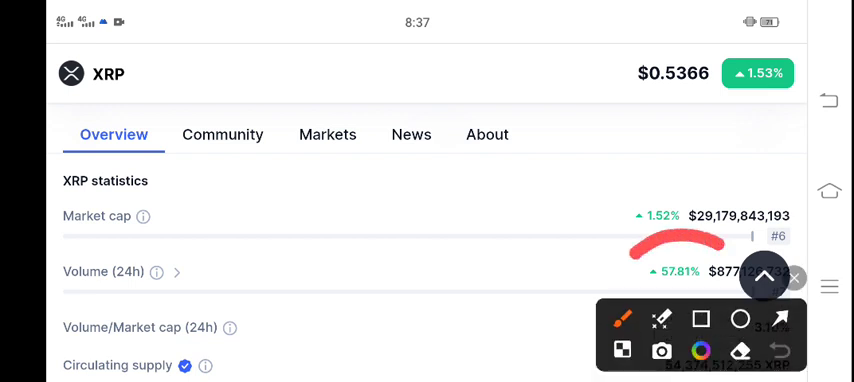
{"action": "left_click", "coordinate": [795, 277]}
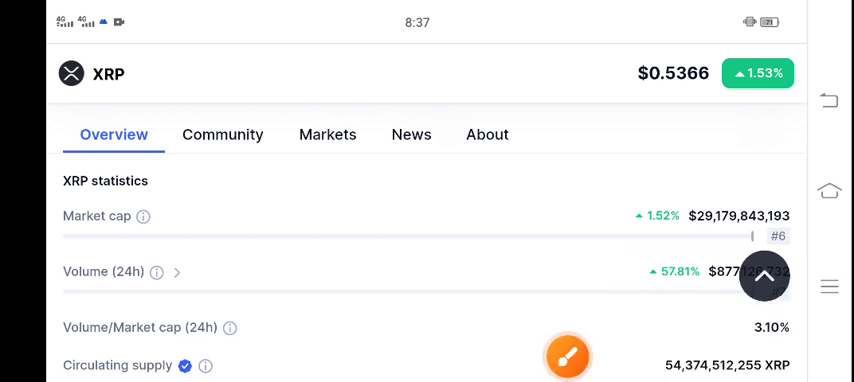
{"action": "scroll", "coordinate": [400, 250], "scroll_direction": "down", "scroll_amount": 2}
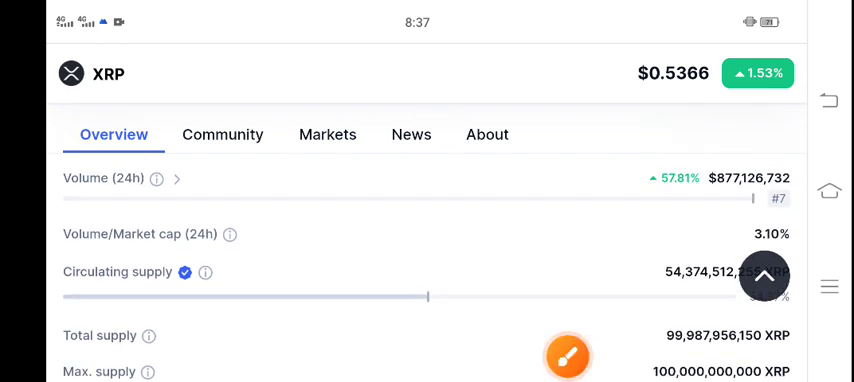